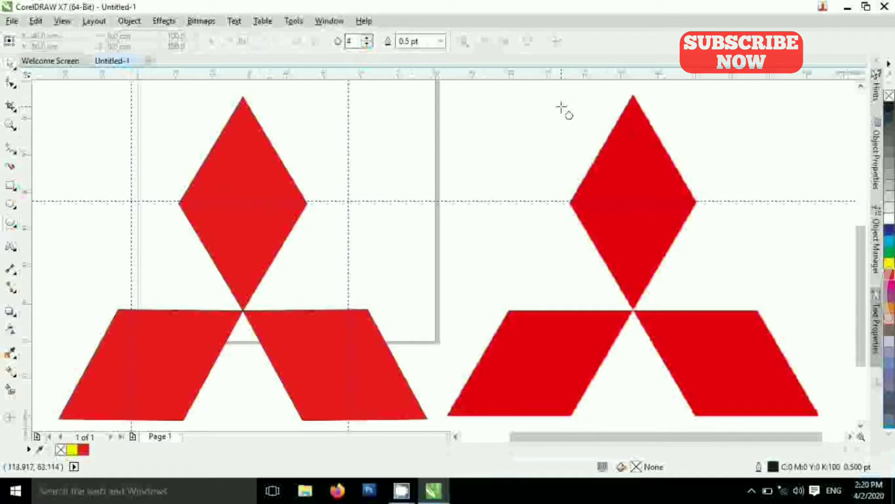
# Draw a four-sided polygon about 39.7 cm wide over the reference logo's upper diamond and stretch it to about 58 cm high.
pyautogui.moveTo(562, 108); pyautogui.dragTo(714, 333)
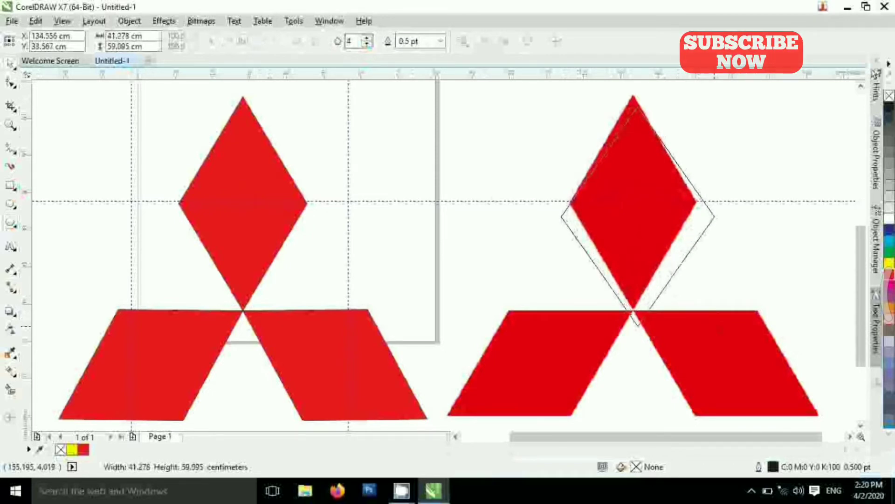
pyautogui.moveTo(715, 333)
pyautogui.mouseDown()
pyautogui.moveTo(705, 301)
pyautogui.moveTo(708, 319)
pyautogui.mouseUp()
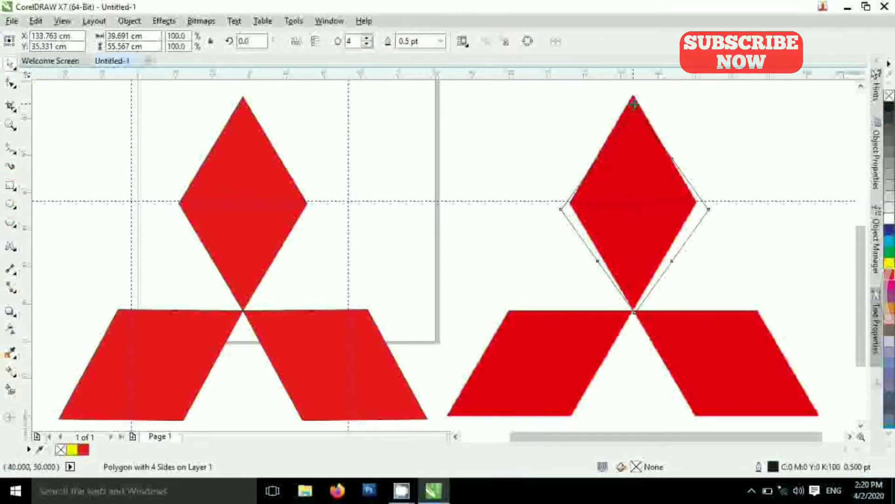
pyautogui.moveTo(634, 101); pyautogui.dragTo(627, 93)
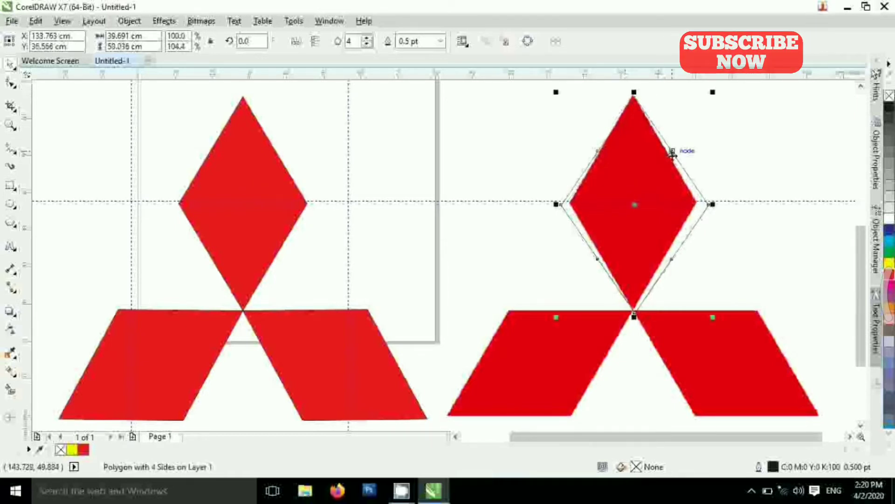
# Narrow the polygon to about 35.8 cm wide and move it so its tips line up with the reference's upper diamond.
pyautogui.press('z')
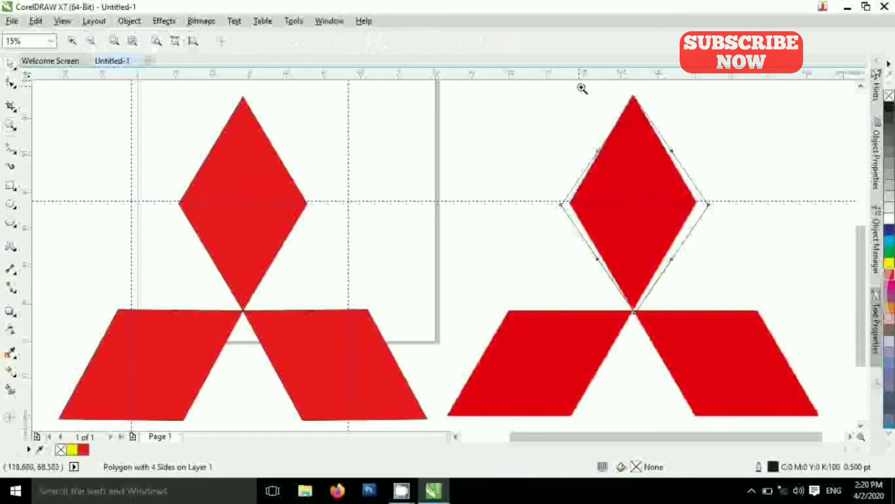
pyautogui.moveTo(581, 86); pyautogui.dragTo(715, 368)
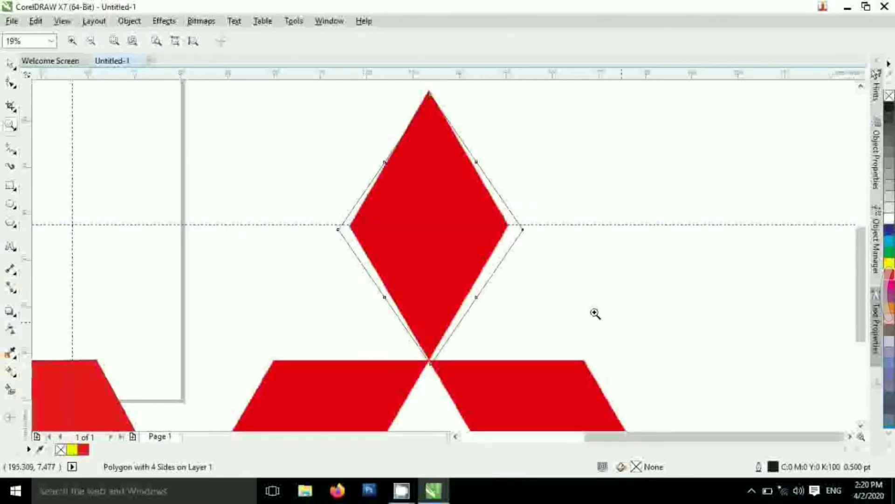
pyautogui.press('space')
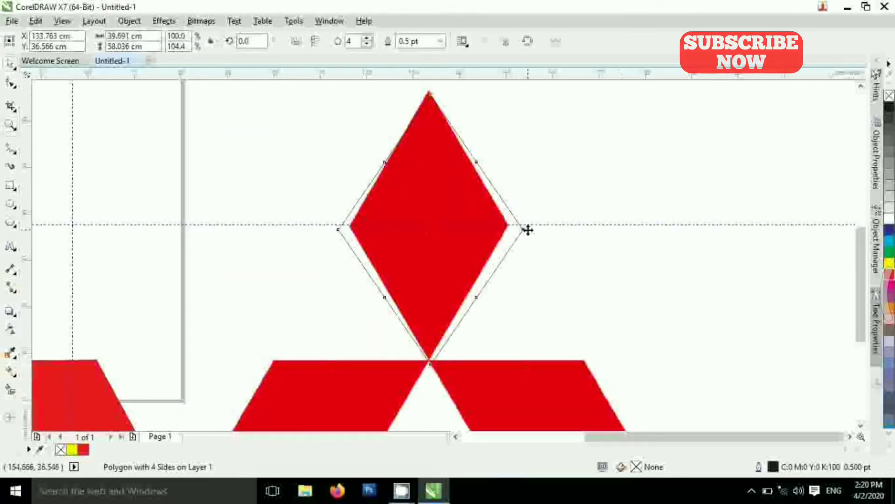
pyautogui.moveTo(526, 229); pyautogui.dragTo(510, 224)
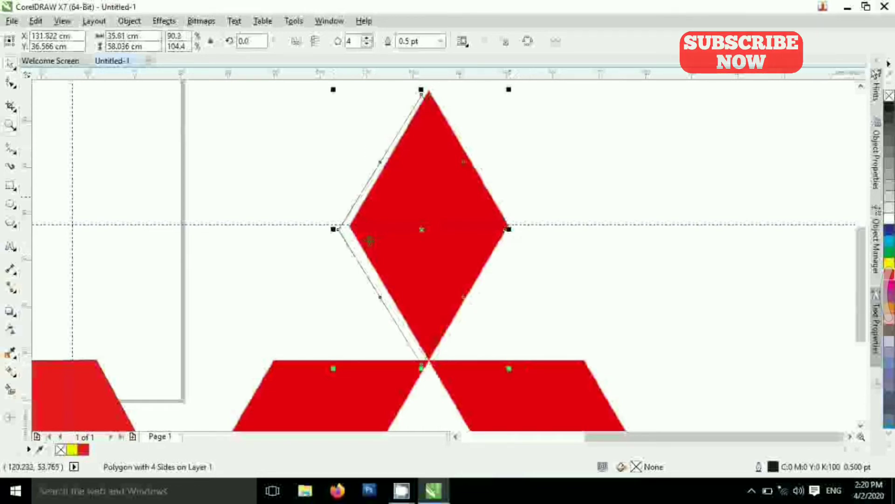
pyautogui.moveTo(412, 308); pyautogui.dragTo(420, 302)
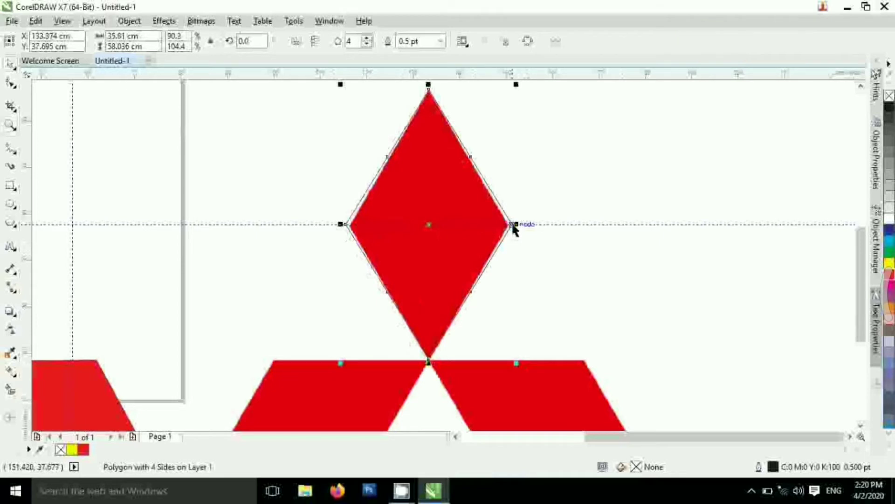
# Narrow the polygon symmetrically about its centre to about 34.2 cm wide so its side corners match the reference diamond.
pyautogui.moveTo(513, 224)
pyautogui.mouseDown()
pyautogui.moveTo(504, 224)
pyautogui.moveTo(512, 224)
pyautogui.mouseUp()
pyautogui.scroll(5, 512, 225)
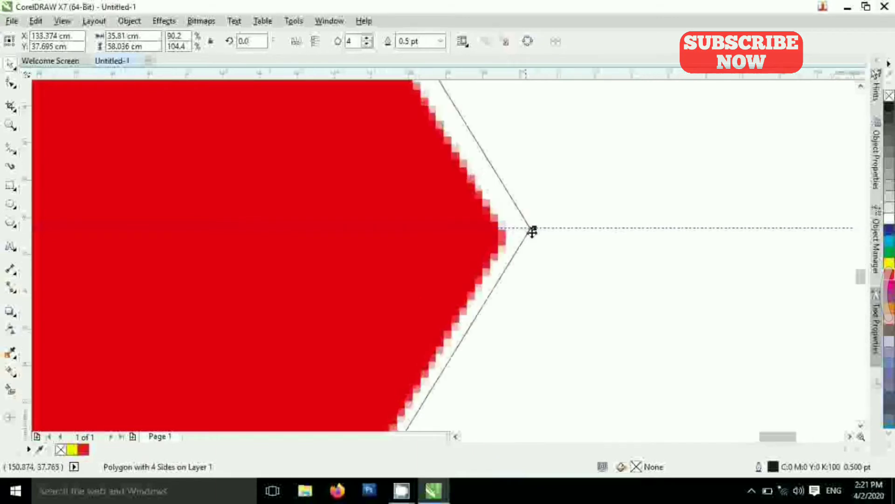
pyautogui.moveTo(533, 228); pyautogui.dragTo(505, 226)
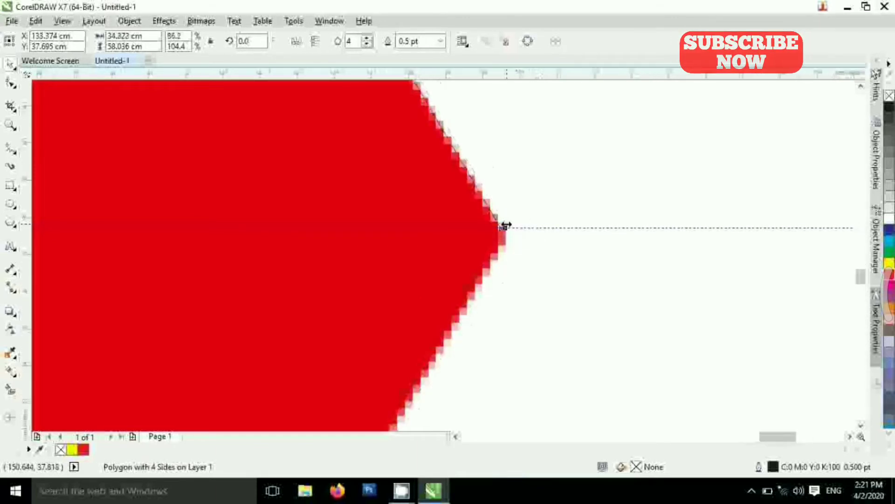
pyautogui.scroll(-5, 506, 226)
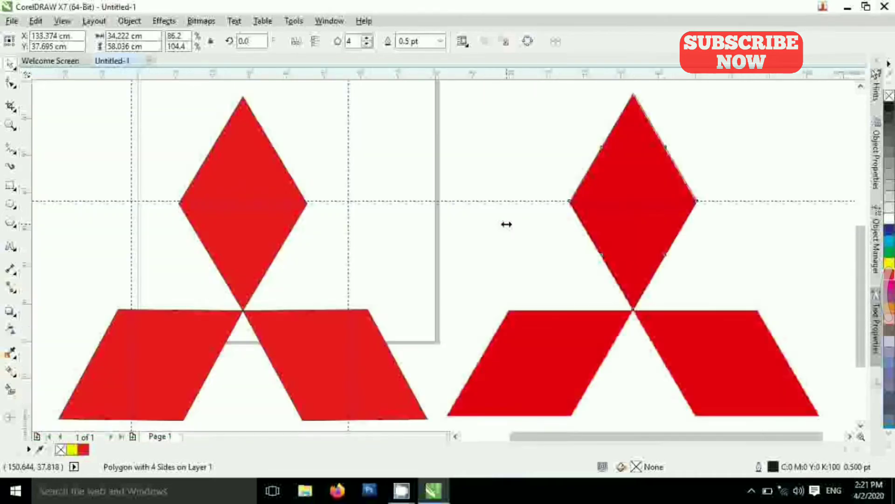
# Check the polygon's fit at the diamond's lower tip and fill it with red (C:0 M:100 Y:100 K:0).
pyautogui.press('z')
pyautogui.moveTo(591, 275); pyautogui.dragTo(654, 305)
pyautogui.scroll(-3, 616, 343)
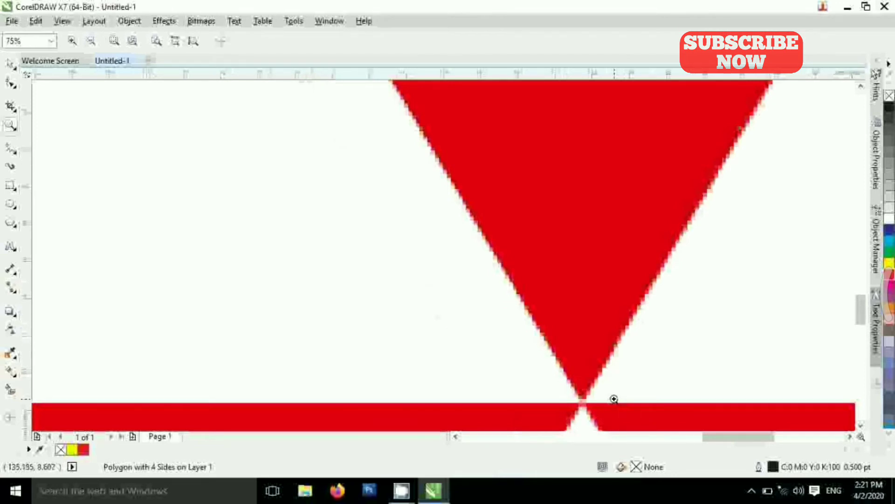
pyautogui.scroll(-5, 616, 399)
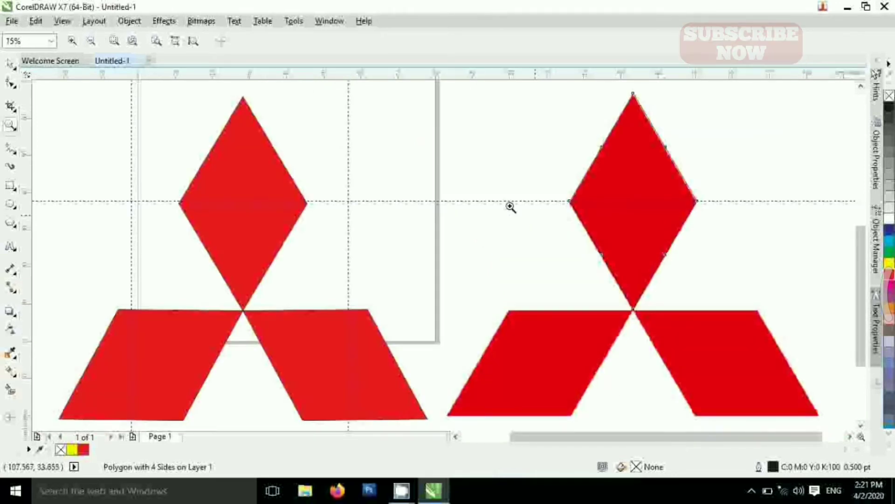
pyautogui.click(10, 68)
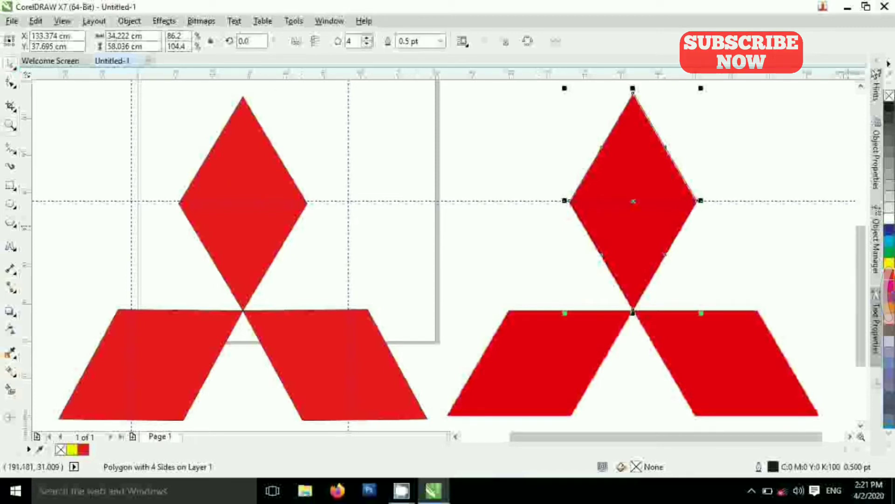
pyautogui.click(890, 275)
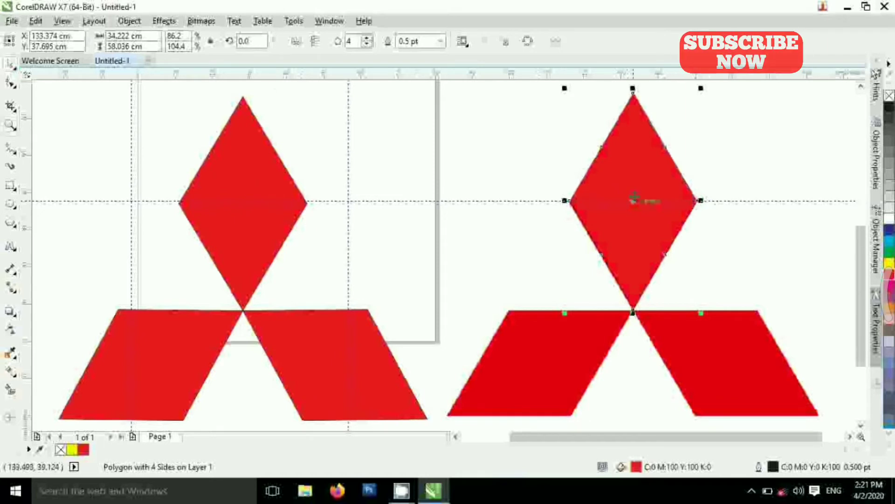
# Move the red diamond's rotation centre to its bottom tip and rotate a copy to about 240° over the reference's lower-right parallelogram.
pyautogui.click(626, 155)
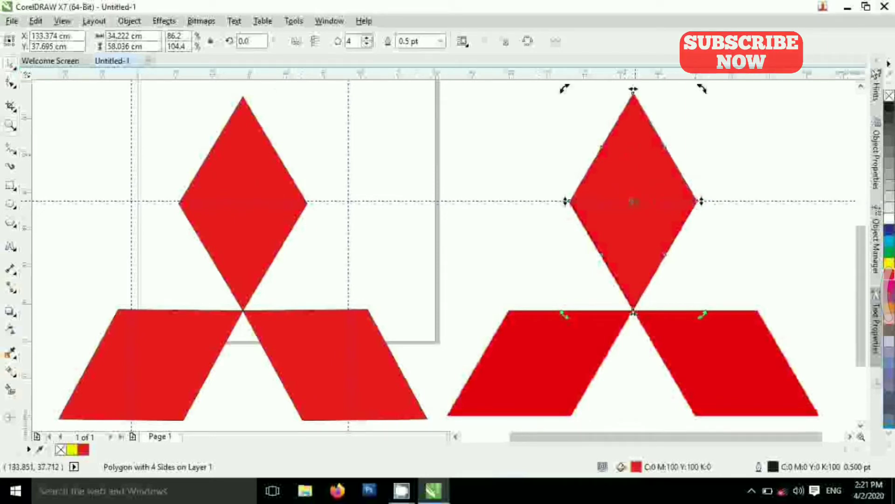
pyautogui.moveTo(634, 201); pyautogui.dragTo(633, 311)
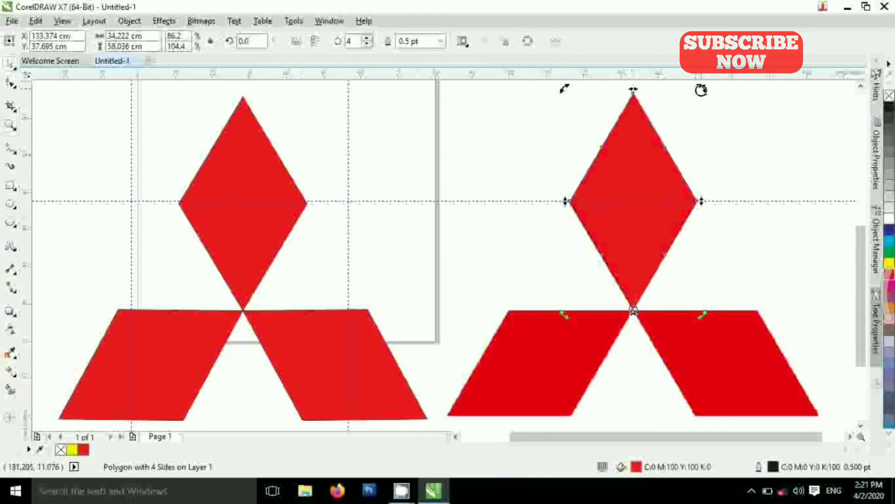
pyautogui.moveTo(701, 90); pyautogui.dragTo(706, 385)
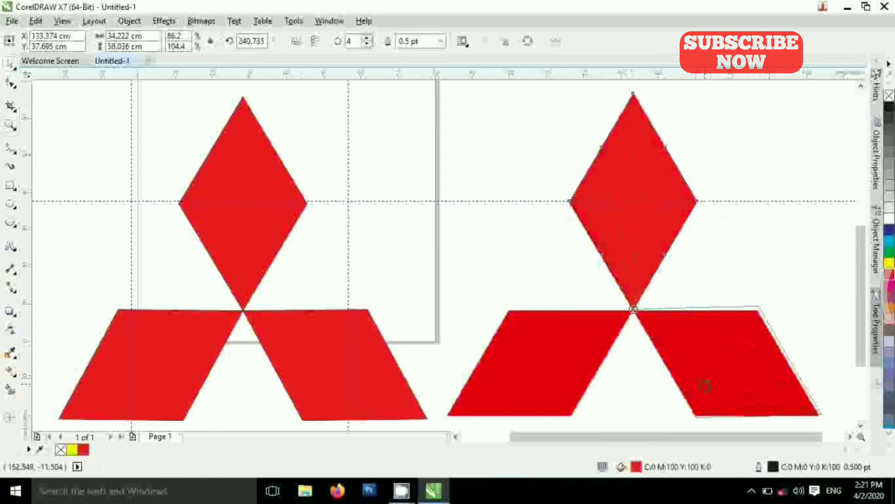
pyautogui.moveTo(706, 386); pyautogui.dragTo(706, 384)
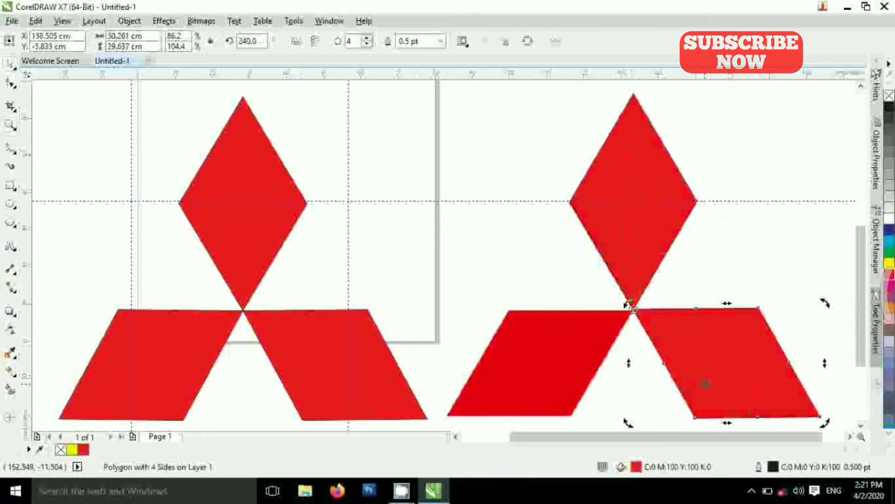
pyautogui.click(726, 340)
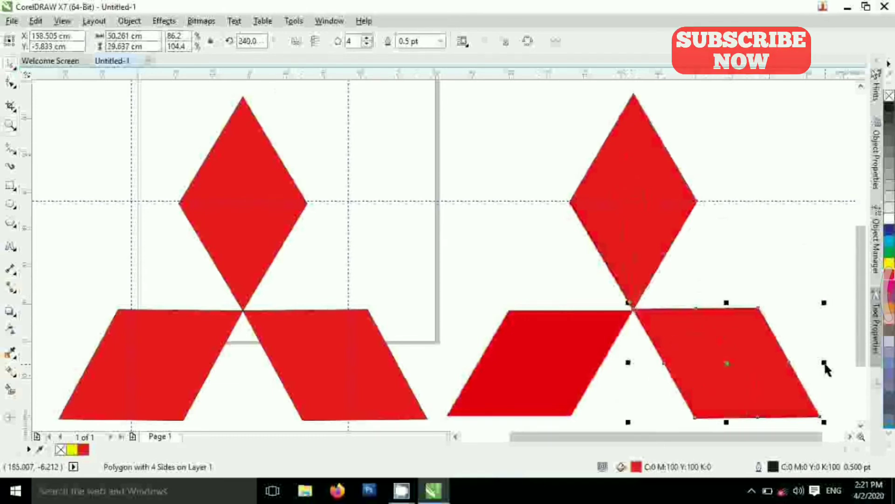
pyautogui.moveTo(824, 364); pyautogui.dragTo(506, 342)
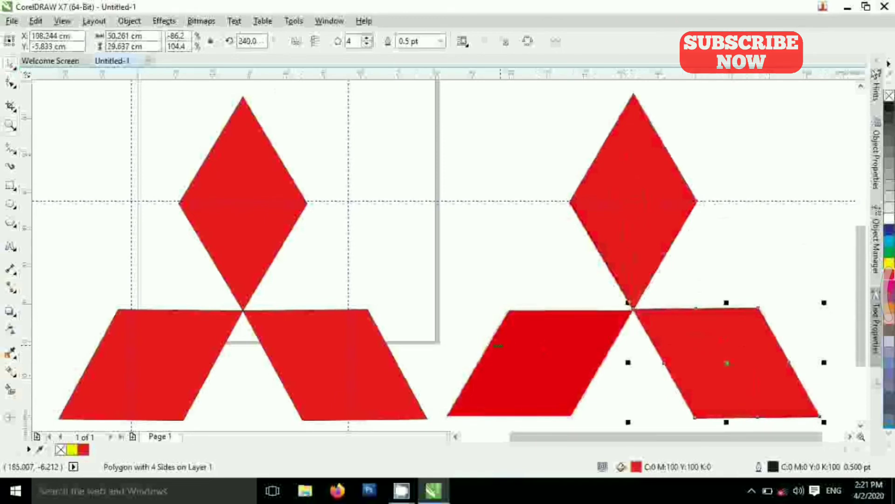
pyautogui.rightClick(497, 117)
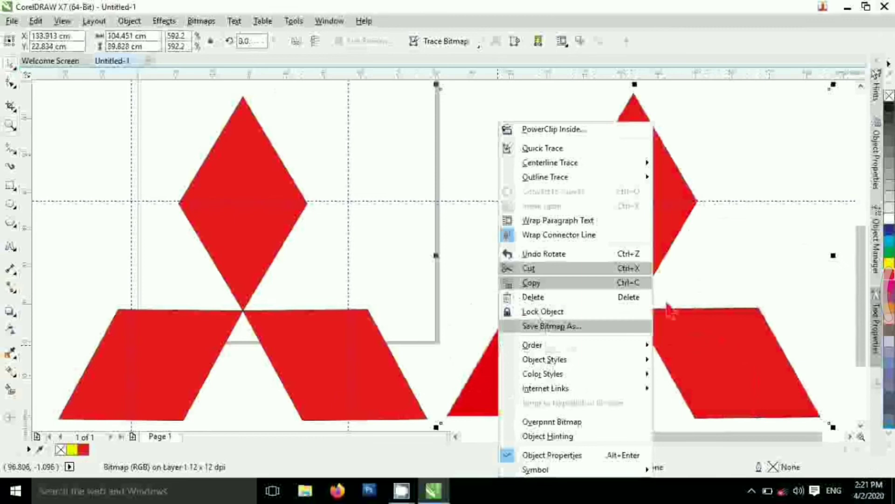
pyautogui.press('Escape')
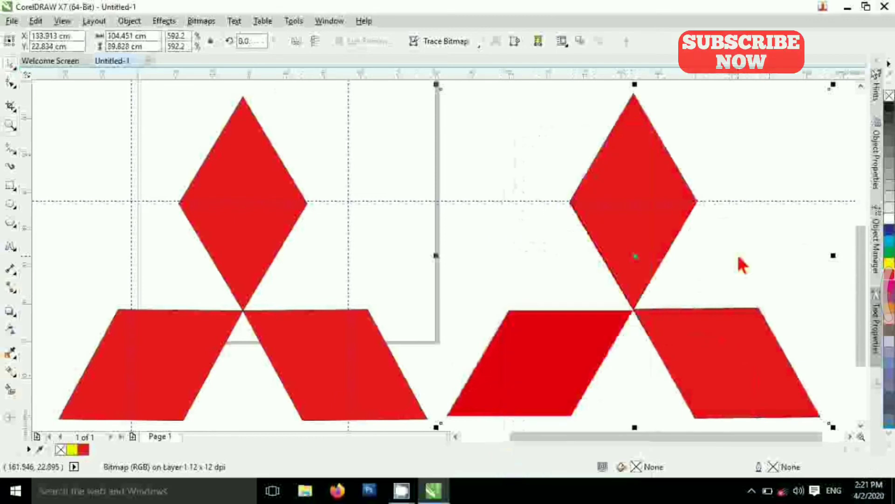
# Mirror a copy of the lower-right parallelogram horizontally to form the logo's lower-left parallelogram.
pyautogui.click(719, 361)
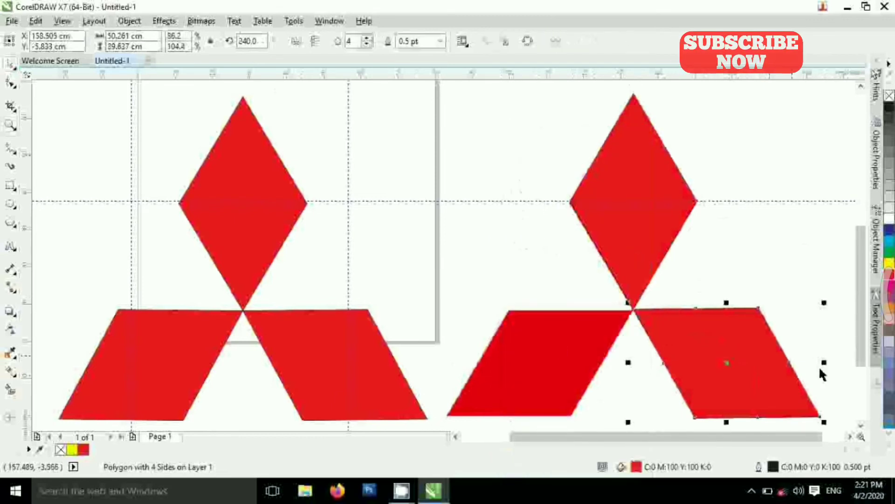
pyautogui.moveTo(824, 362); pyautogui.dragTo(434, 363)
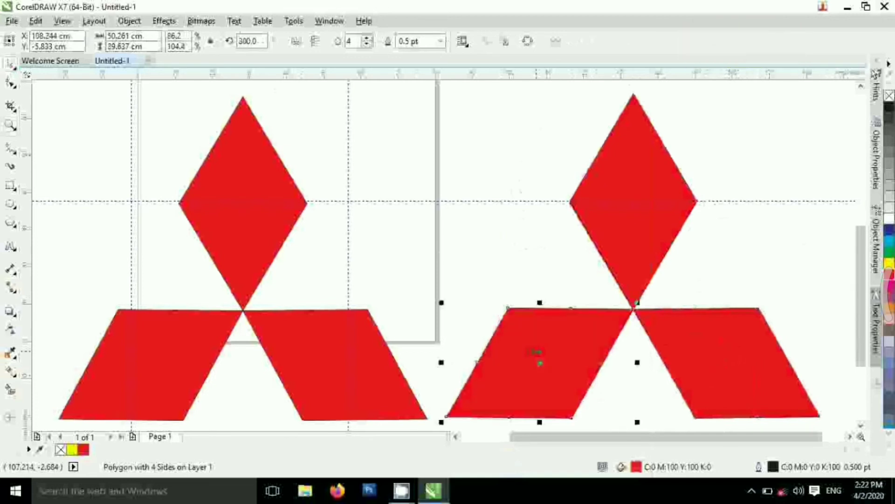
# Move the reference bitmap out from behind the traced shapes to the far side of the earlier logo.
pyautogui.click(732, 236)
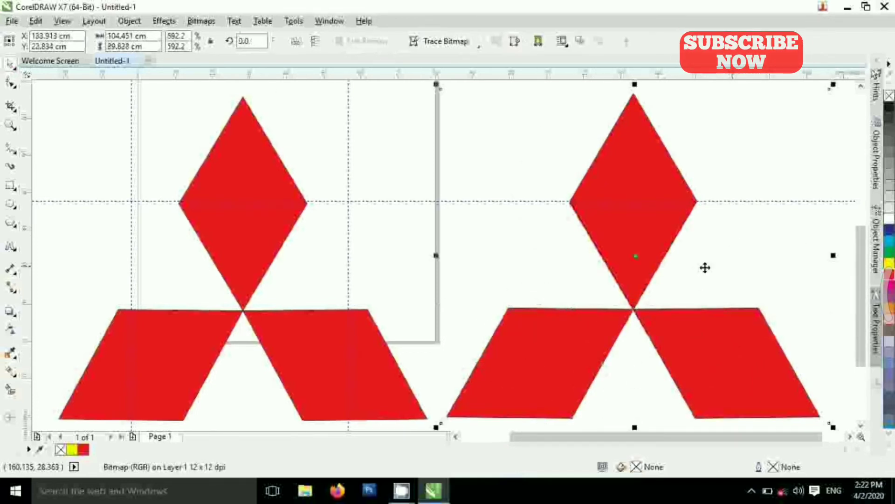
pyautogui.scroll(-3, 705, 267)
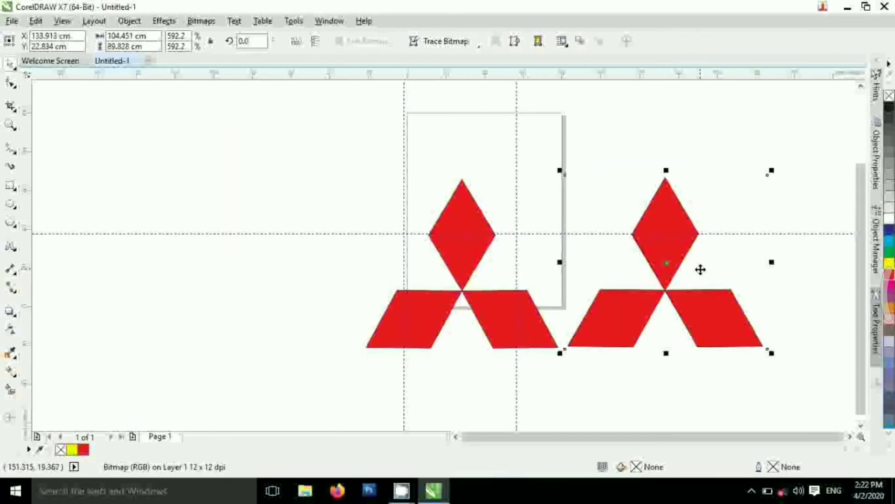
pyautogui.moveTo(700, 269); pyautogui.dragTo(339, 272)
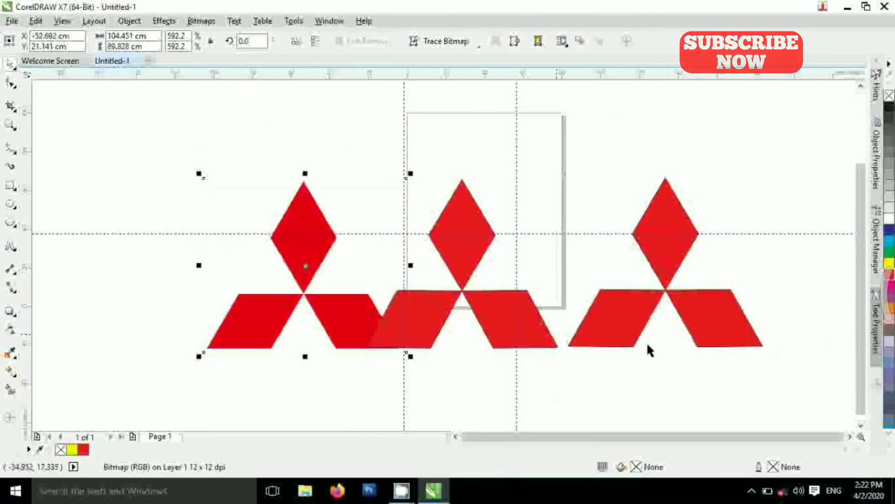
# Select the three shapes of the newly traced logo and group them.
pyautogui.click(646, 319)
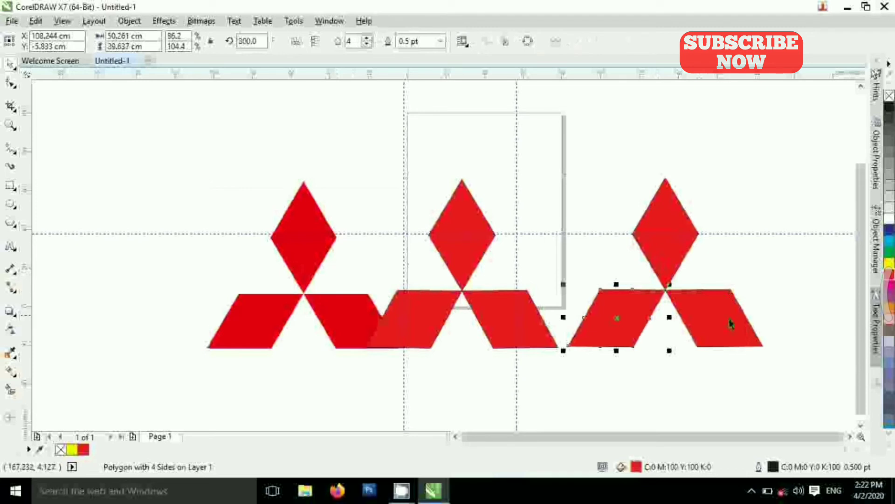
pyautogui.click(668, 261)
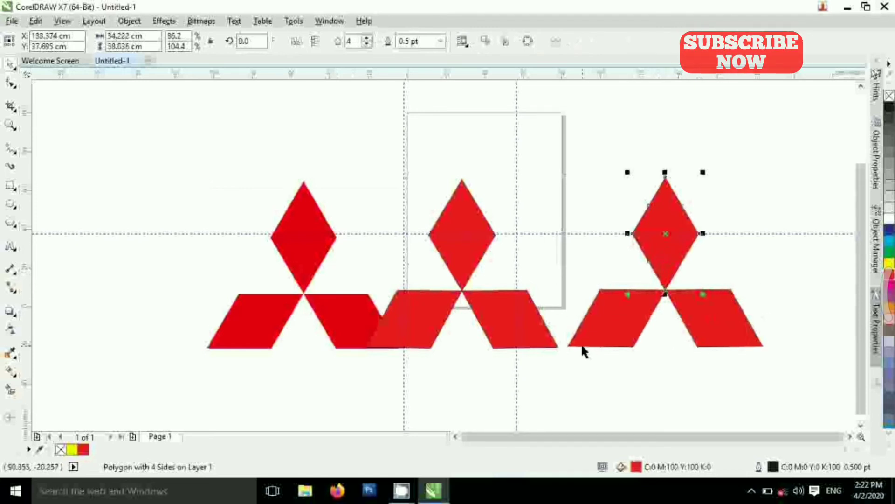
pyautogui.scroll(1, 584, 353)
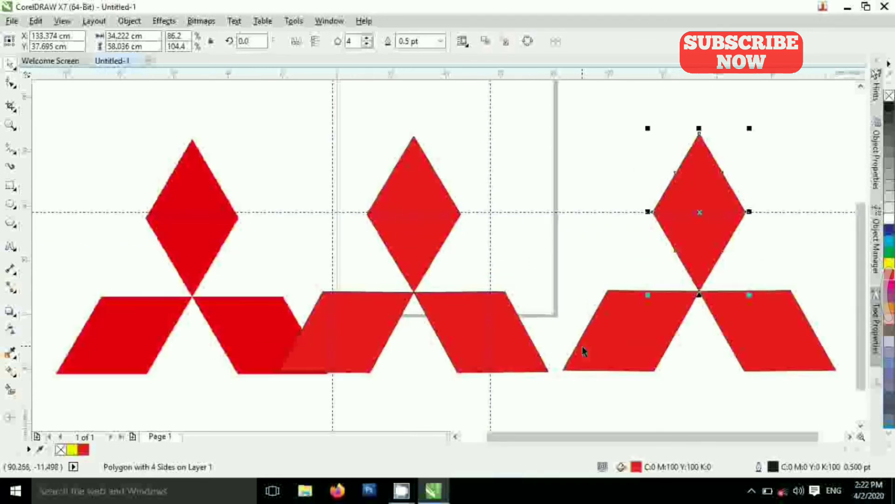
pyautogui.click(557, 217)
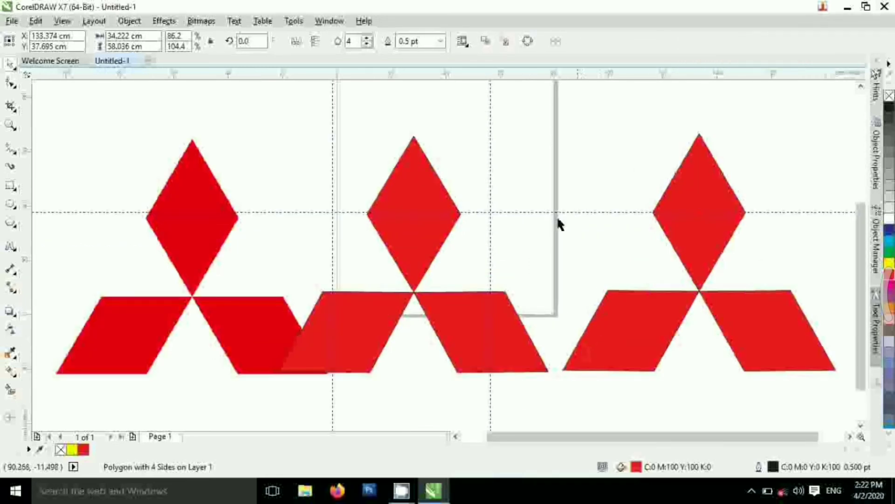
pyautogui.moveTo(529, 96); pyautogui.dragTo(779, 317)
pyautogui.hscroll(3, 835, 408)
pyautogui.moveTo(411, 93); pyautogui.dragTo(804, 402)
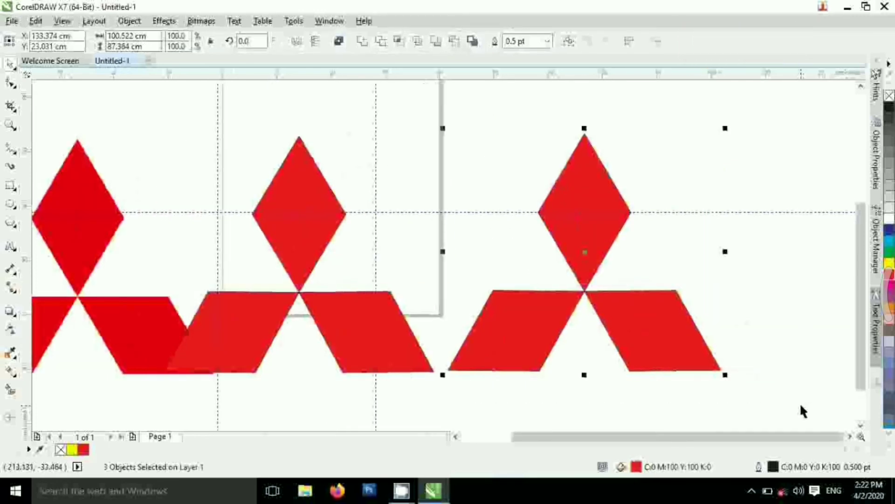
pyautogui.hotkey('ctrl', 'g')
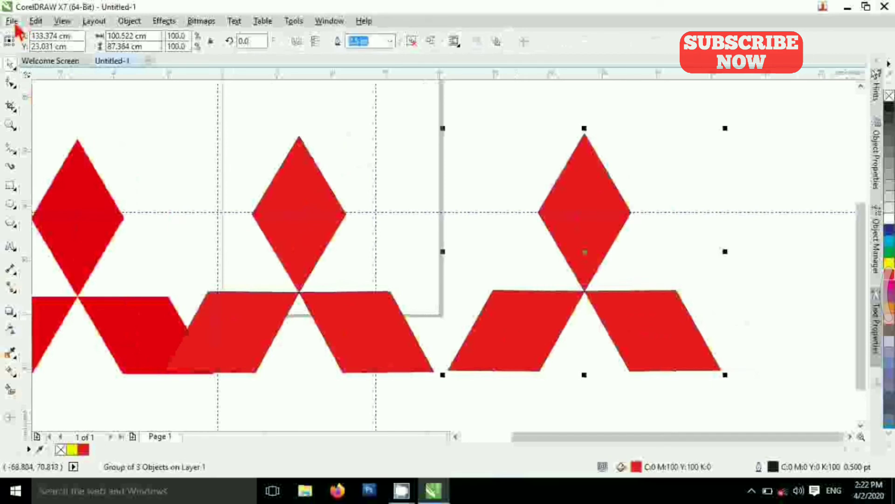
# Add a second page to the document.
pyautogui.click(132, 436)
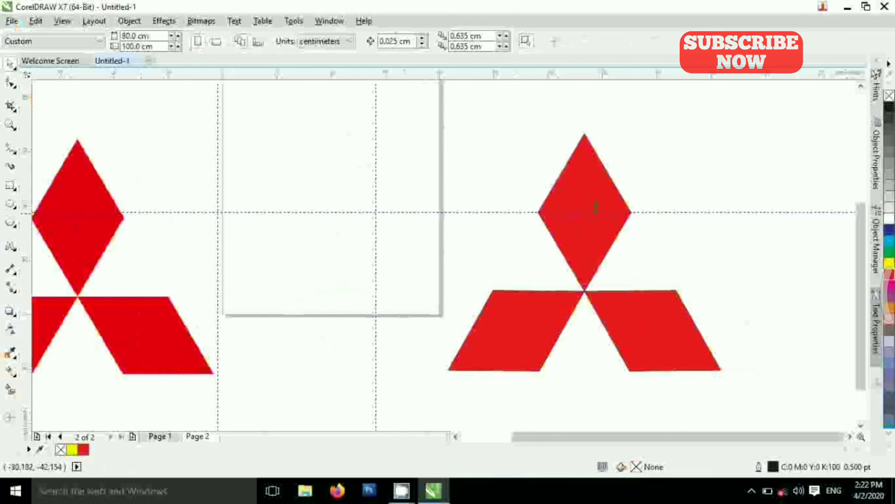
# Center the newly traced logo group on page 2.
pyautogui.click(597, 208)
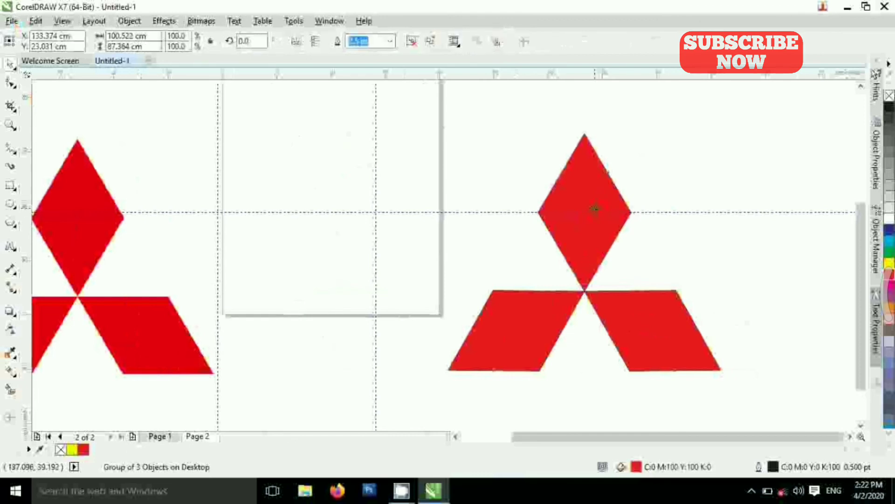
pyautogui.press('p')
# Move the reference bitmap from the desktop onto page 1 beside the earlier logo, and return to page 2 with the centered logo fitted in view.
pyautogui.click(153, 436)
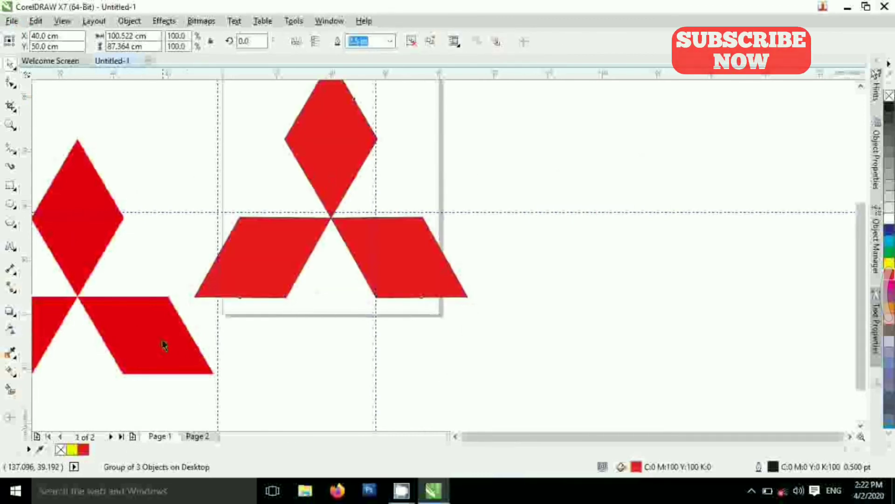
pyautogui.click(165, 345)
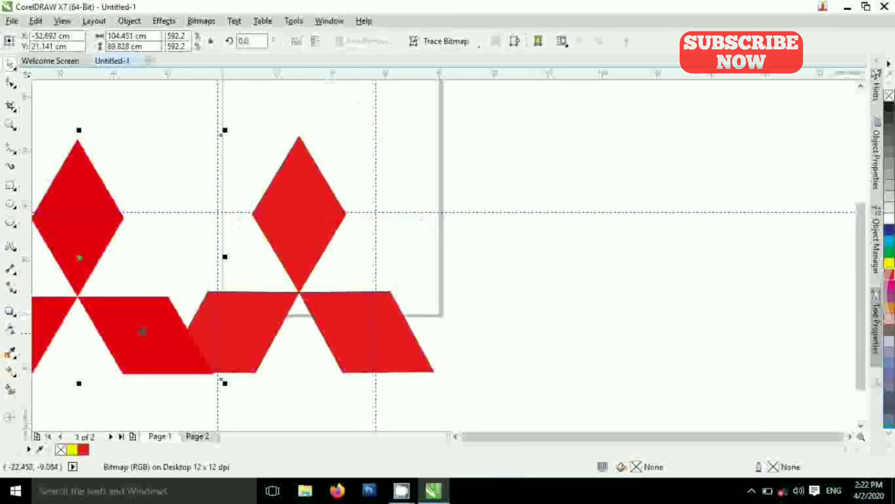
pyautogui.moveTo(142, 331); pyautogui.dragTo(265, 275)
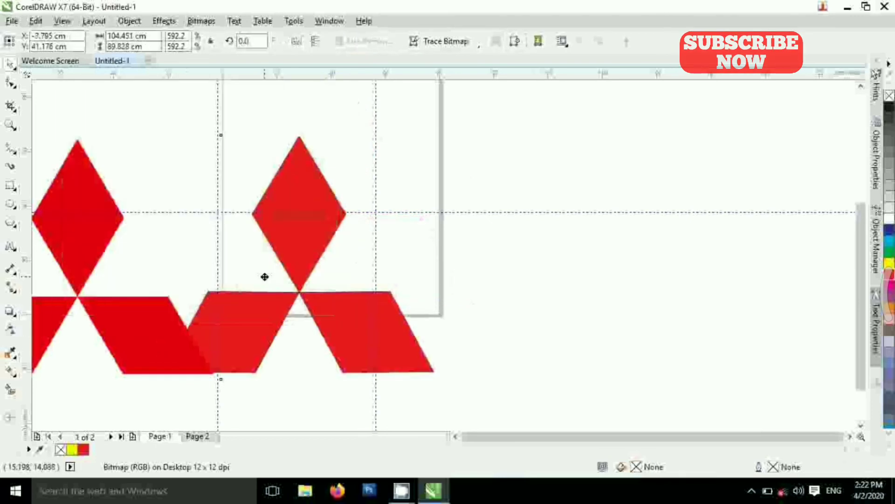
pyautogui.click(200, 438)
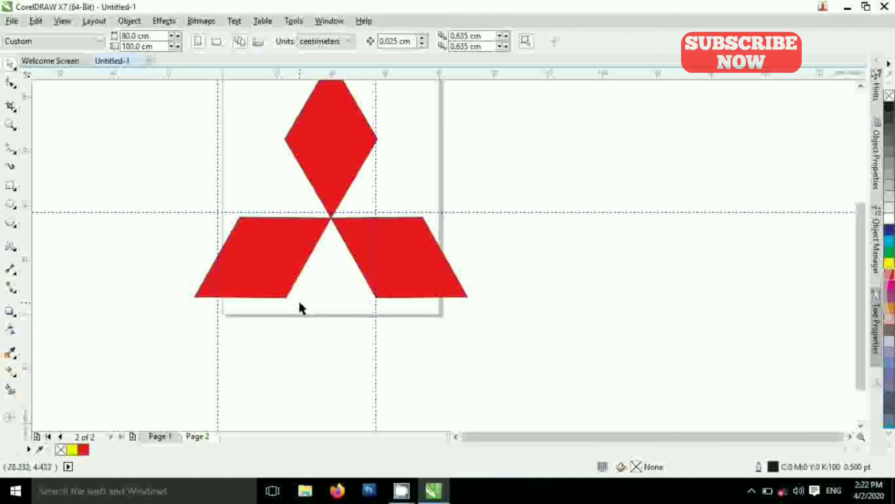
pyautogui.press('F4')
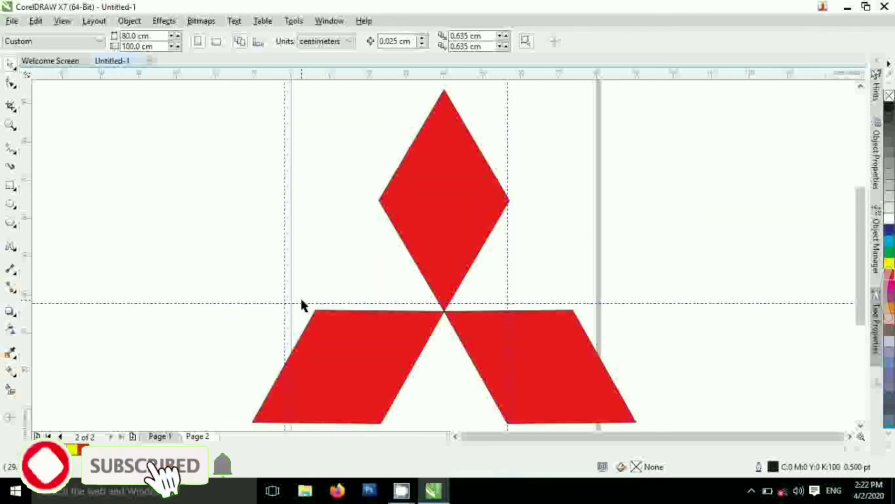